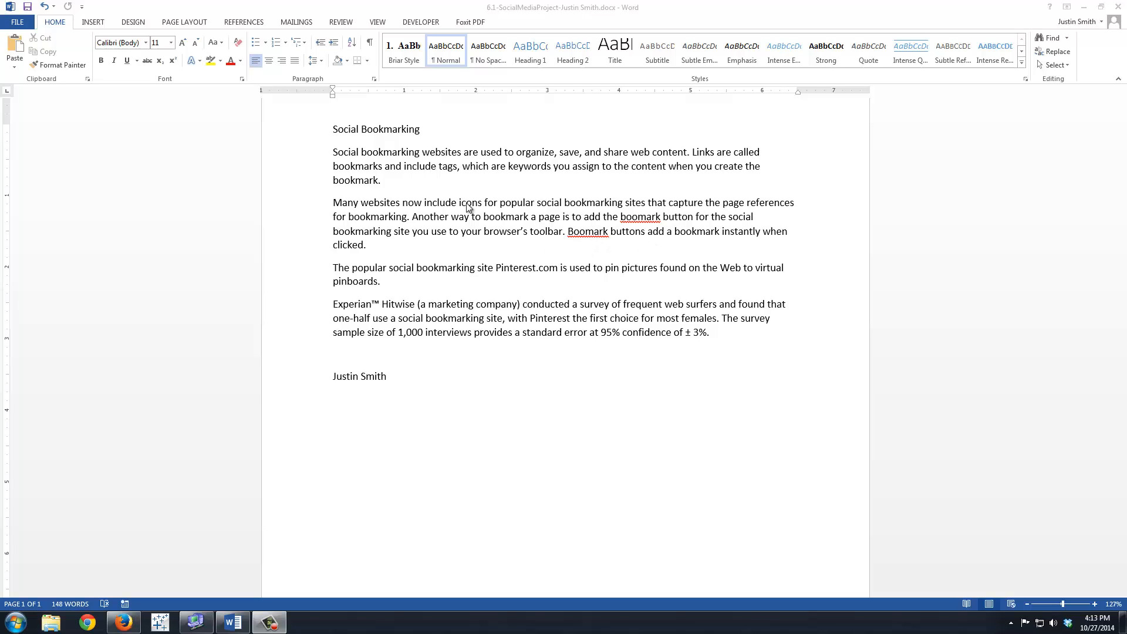
- Set up a find-and-replace in the document that searches for the misspelled word "boomark"
{"action": "left_click", "coordinate": [491, 340]}
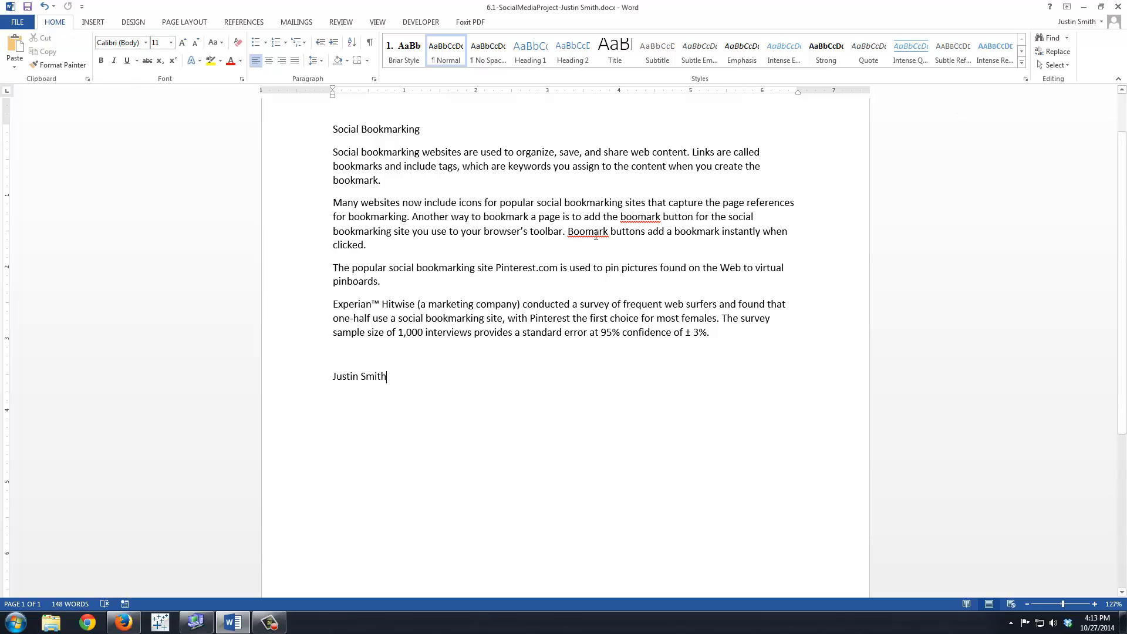
{"action": "key", "text": "ctrl+h"}
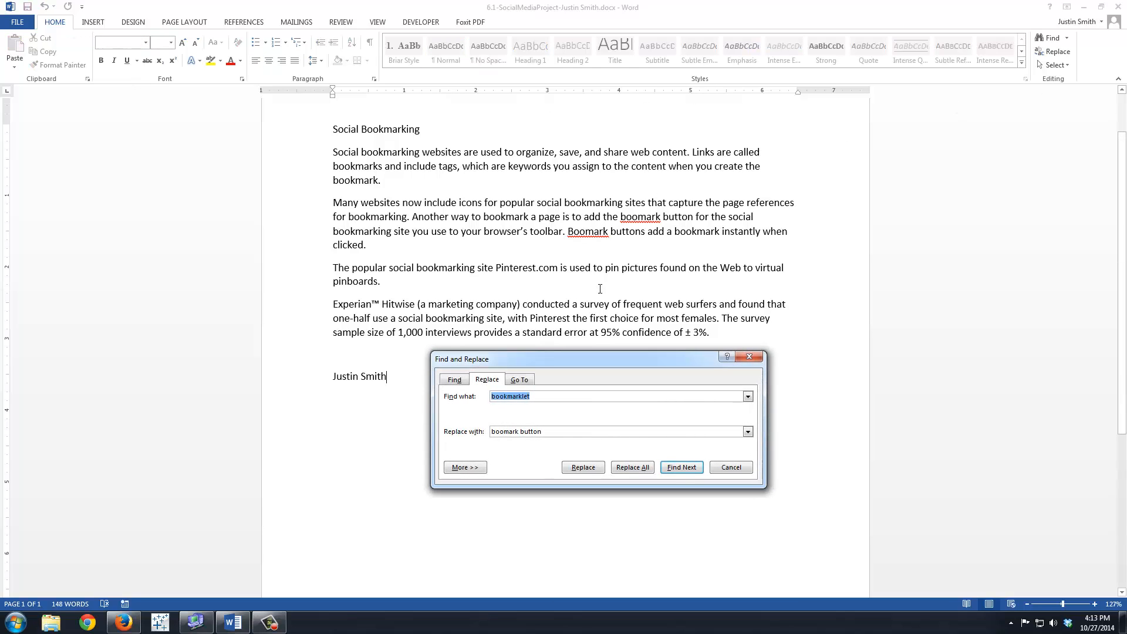
{"action": "mouse_move", "coordinate": [517, 358]}
{"action": "left_mouse_down"}
{"action": "mouse_move", "coordinate": [513, 333]}
{"action": "mouse_move", "coordinate": [506, 349]}
{"action": "left_mouse_up"}
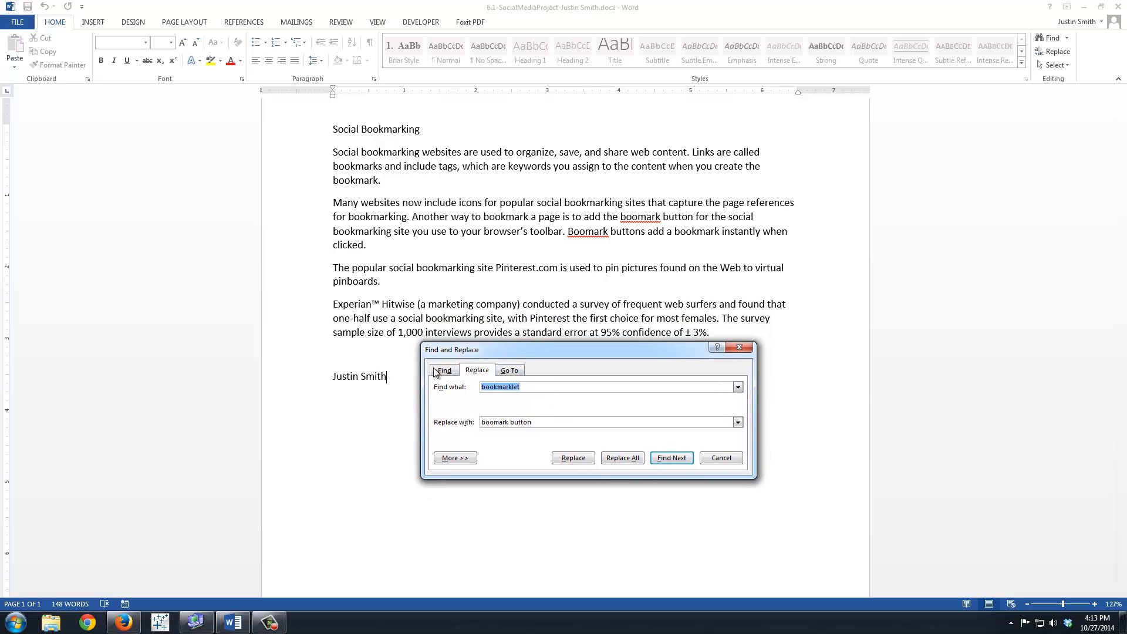
{"action": "type", "text": "boomakr"}
{"action": "key", "text": "Tab"}
{"action": "key", "text": "shift+Tab"}
{"action": "type", "text": "boomark"}
{"action": "key", "text": "Tab"}
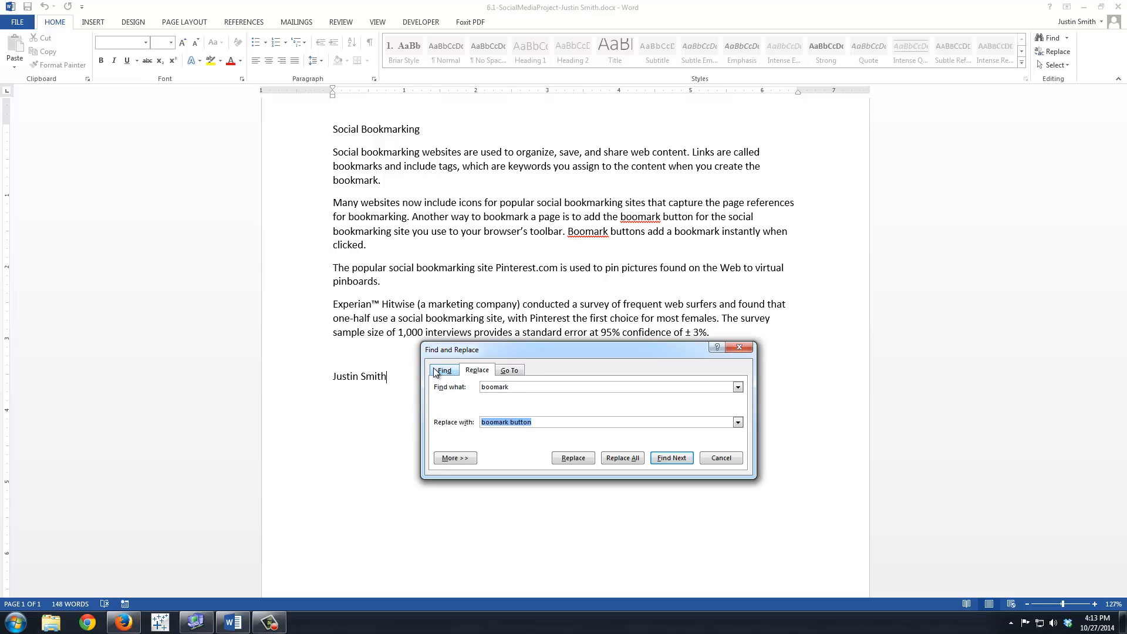
- Replace all occurrences of "boomark" with "bookmark" and save the document
{"action": "type", "text": "bookmark"}
{"action": "left_click", "coordinate": [622, 457]}
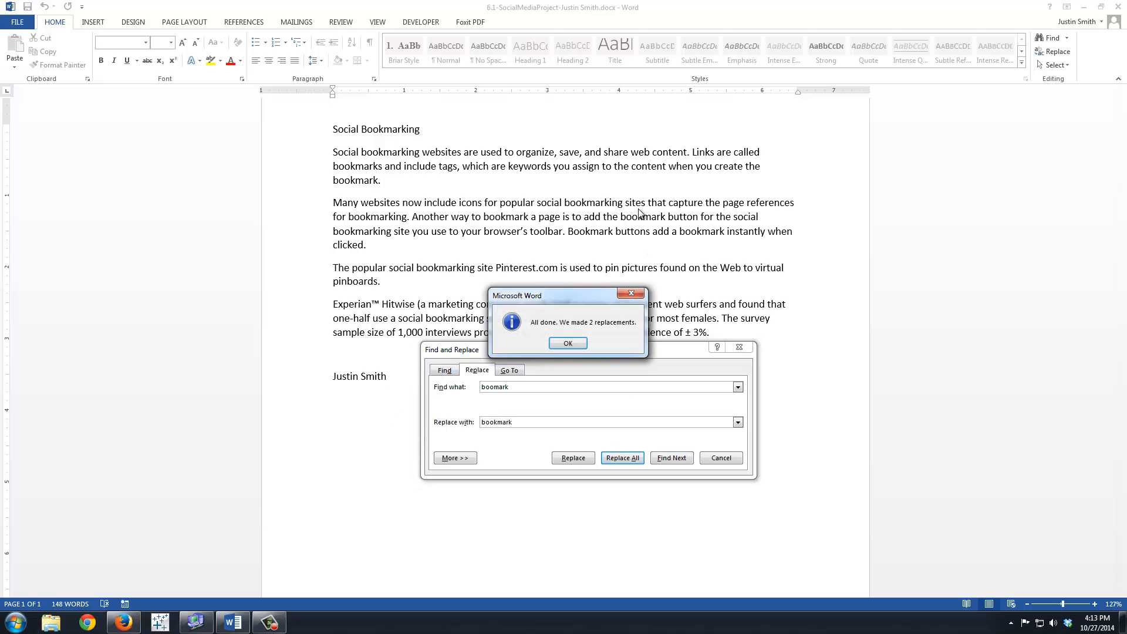
{"action": "left_click", "coordinate": [567, 344]}
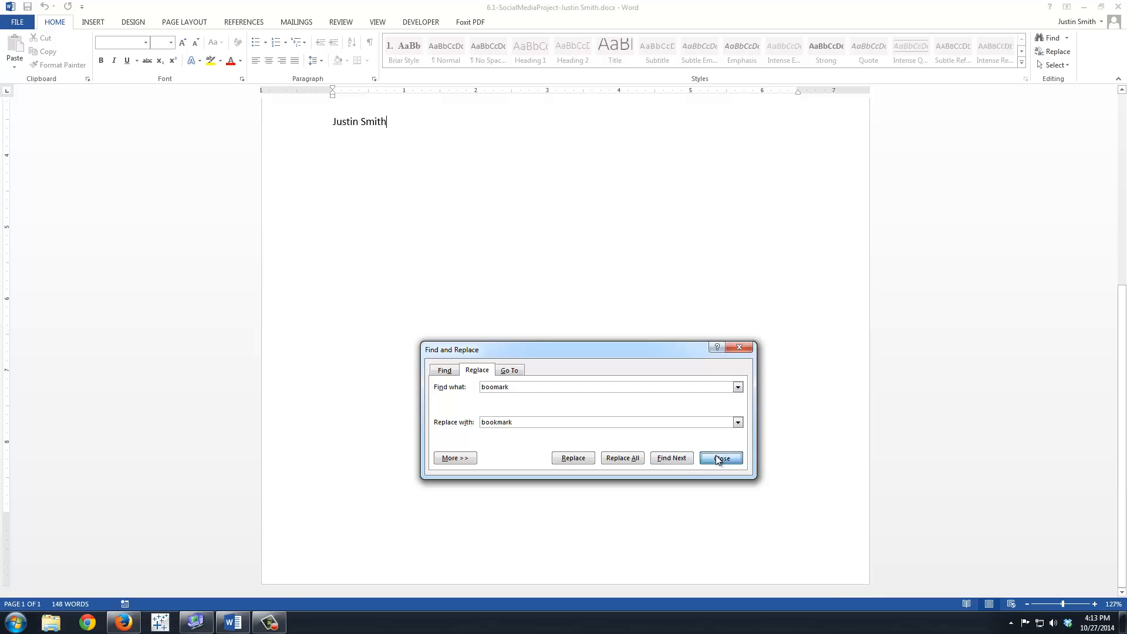
{"action": "left_click", "coordinate": [721, 458]}
{"action": "scroll", "coordinate": [433, 360], "scroll_direction": "up", "scroll_amount": 5}
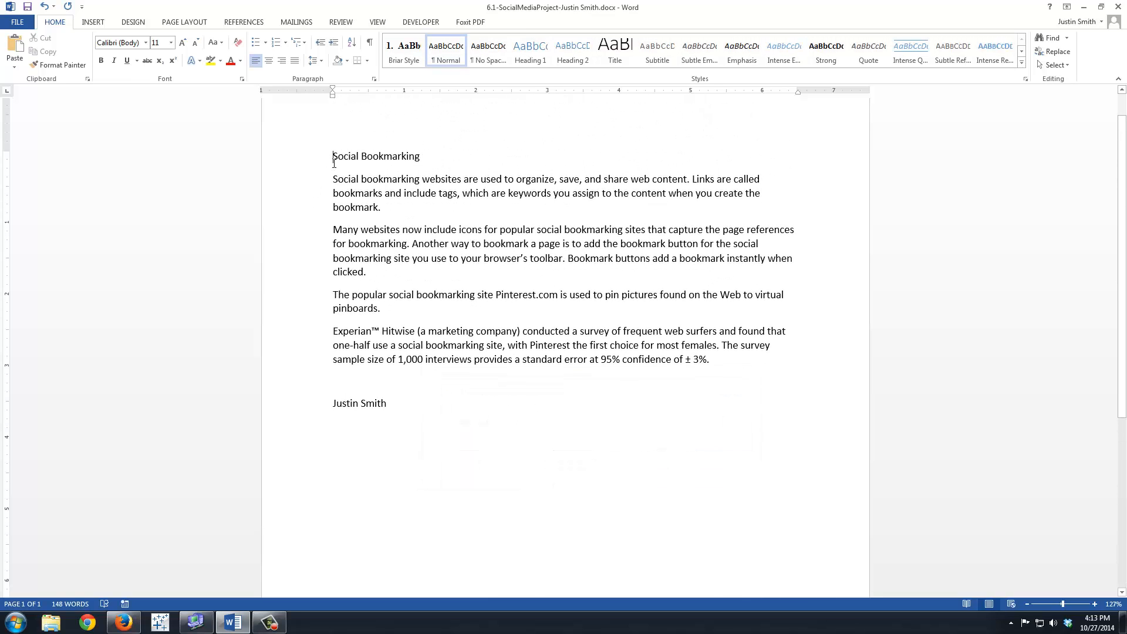
{"action": "left_click", "coordinate": [27, 6]}
- Show the formatting marks and move the Pinterest.com paragraph above the paragraph beginning "Many websites"
{"action": "left_click", "coordinate": [333, 295]}
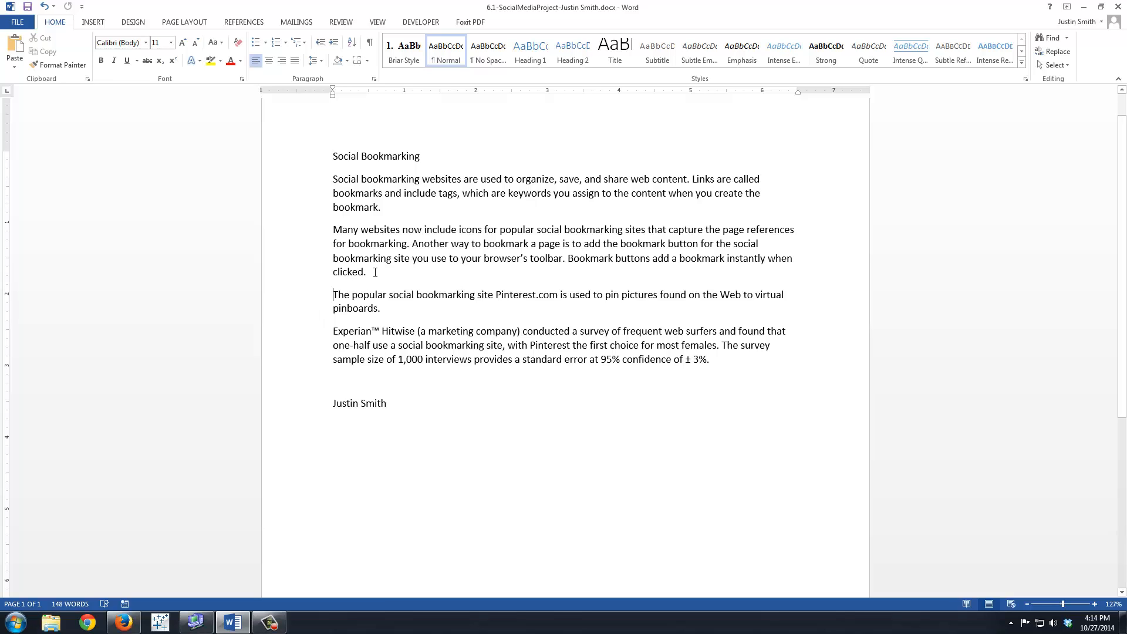
{"action": "left_click", "coordinate": [370, 44]}
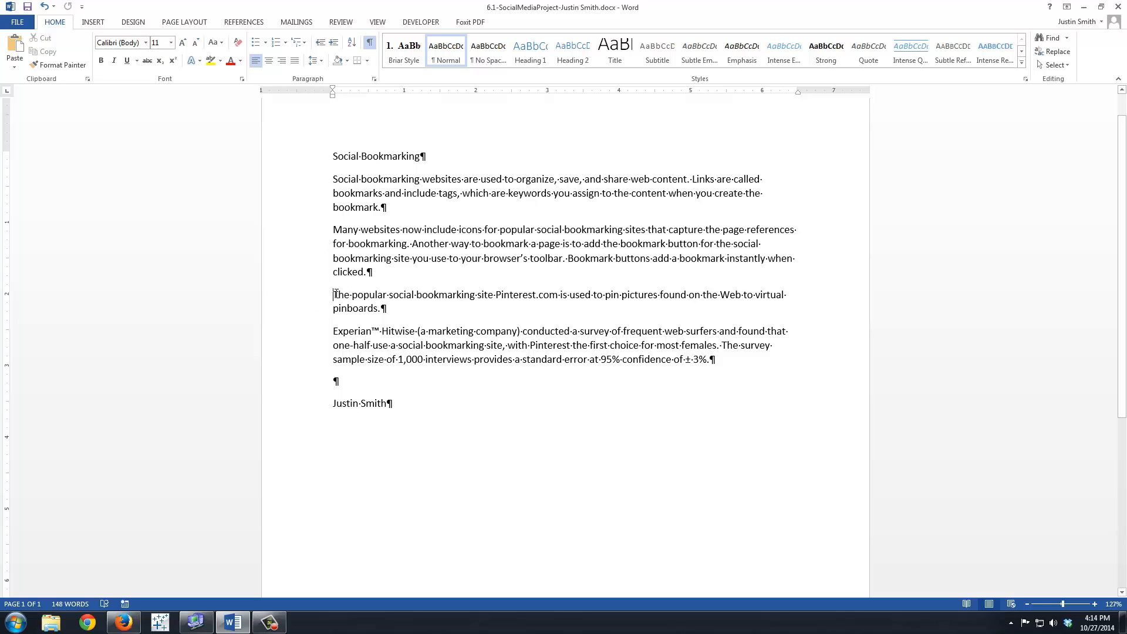
{"action": "left_click_drag", "start_coordinate": [335, 295], "coordinate": [387, 311]}
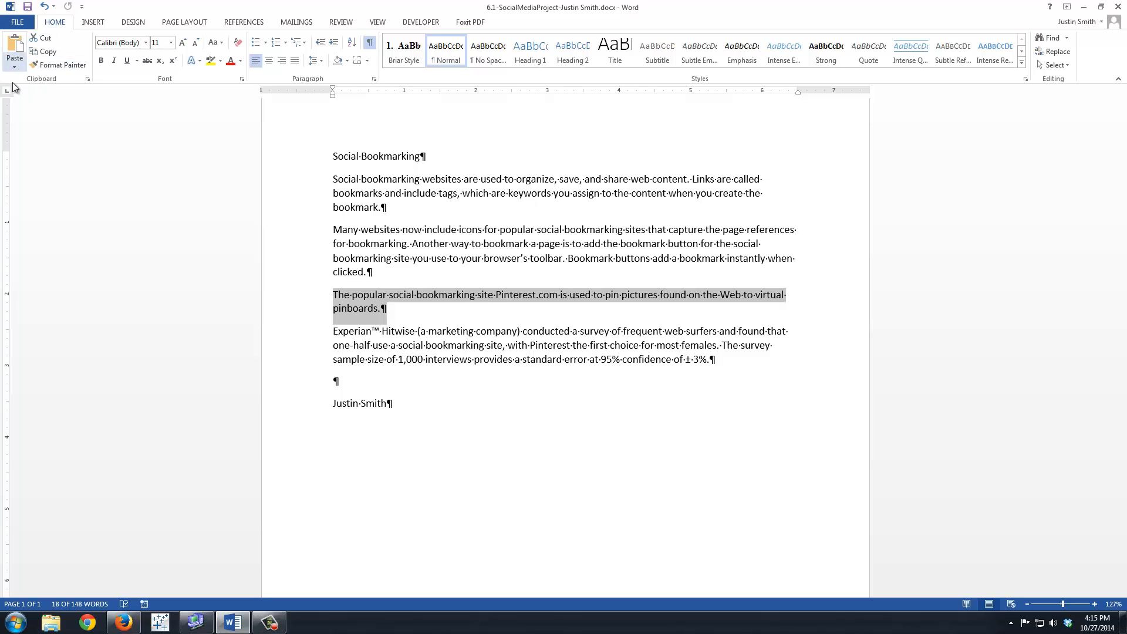
{"action": "left_click", "coordinate": [48, 44]}
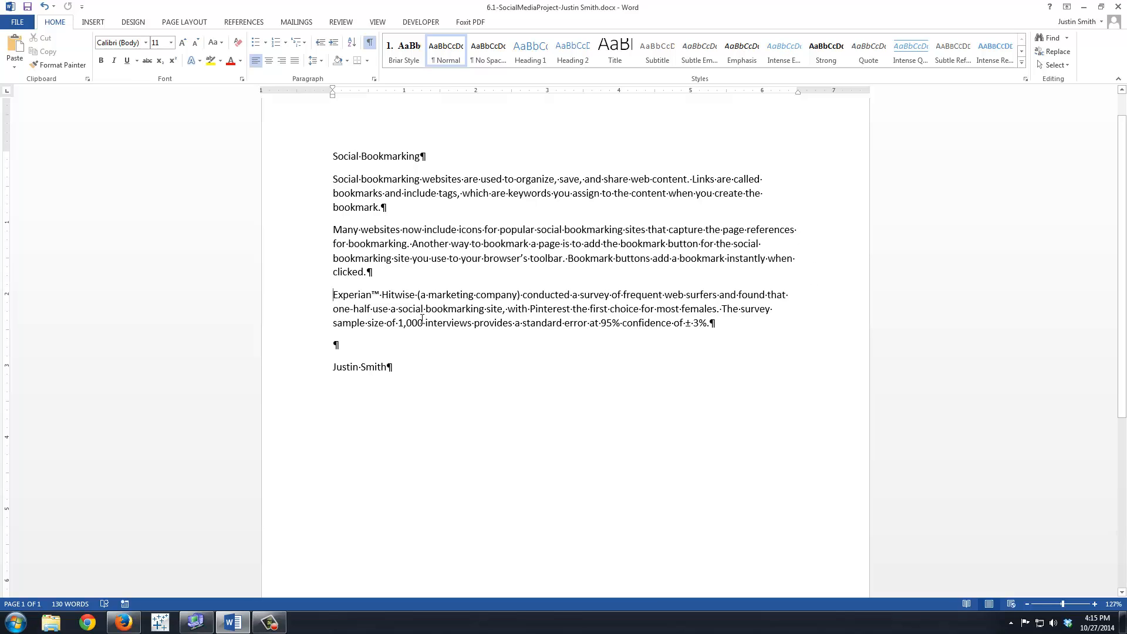
{"action": "left_click", "coordinate": [333, 230]}
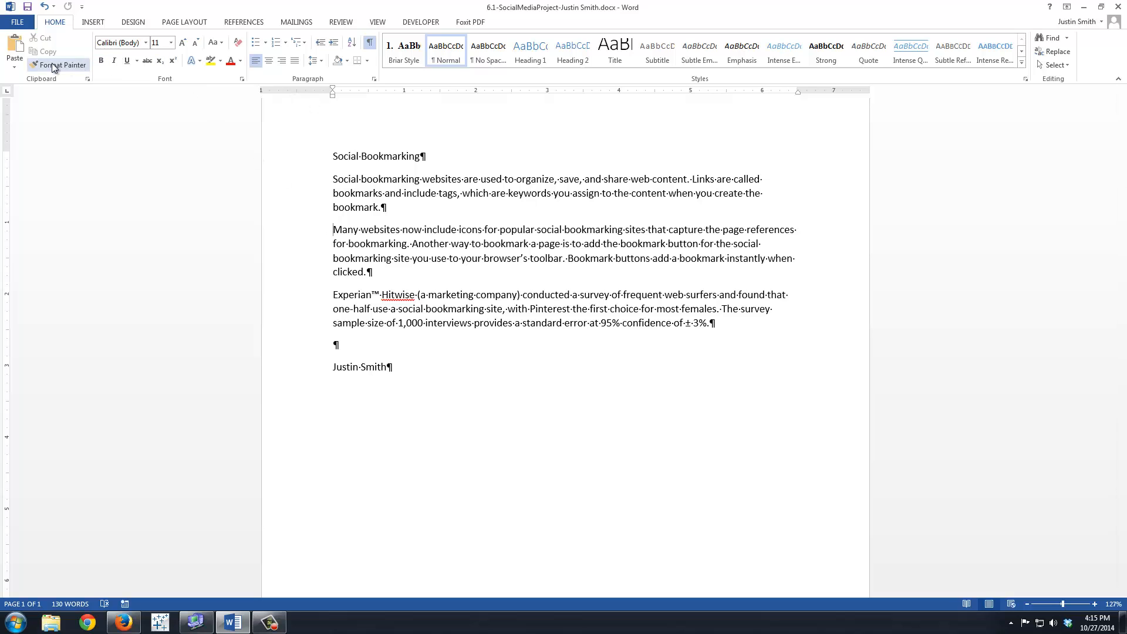
{"action": "left_click", "coordinate": [15, 43]}
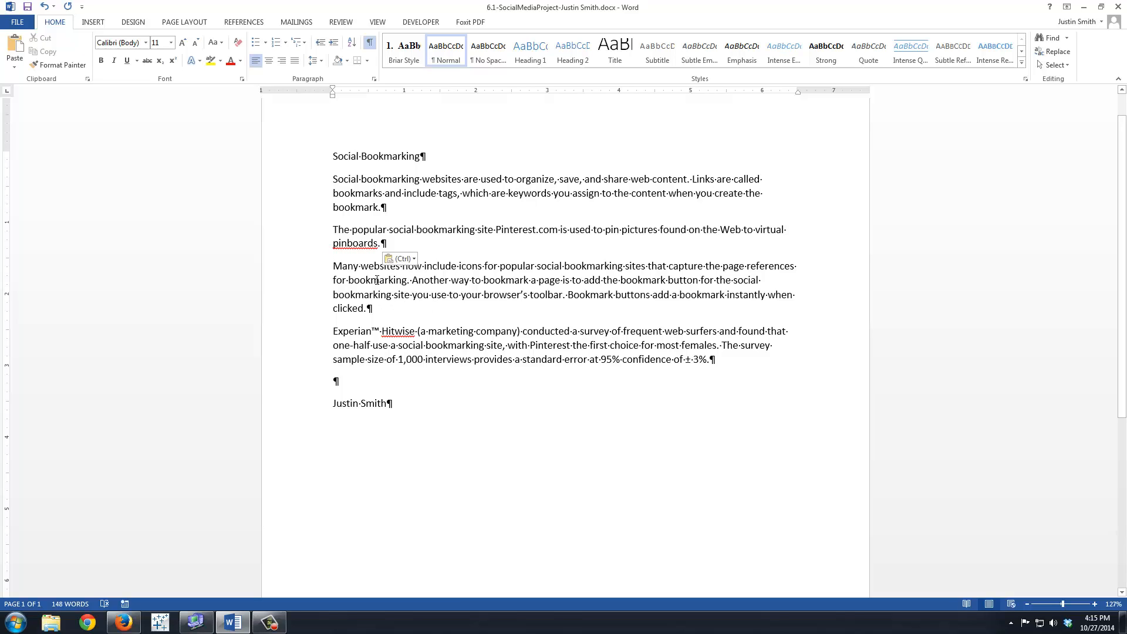
- Hide the formatting marks and add the sentence "Other social bookmarking sites include:" at the end of the Pinterest.com paragraph
{"action": "left_click", "coordinate": [369, 44]}
{"action": "type", "text": "Othe"}
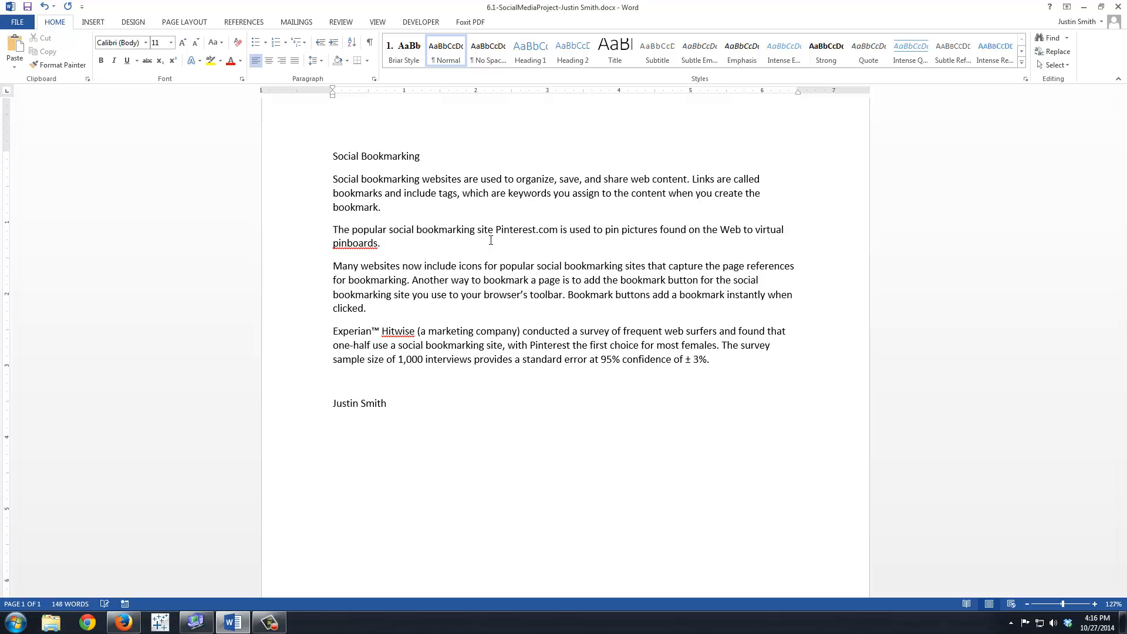
{"action": "type", "text": "r social bookmarking sites include:"}
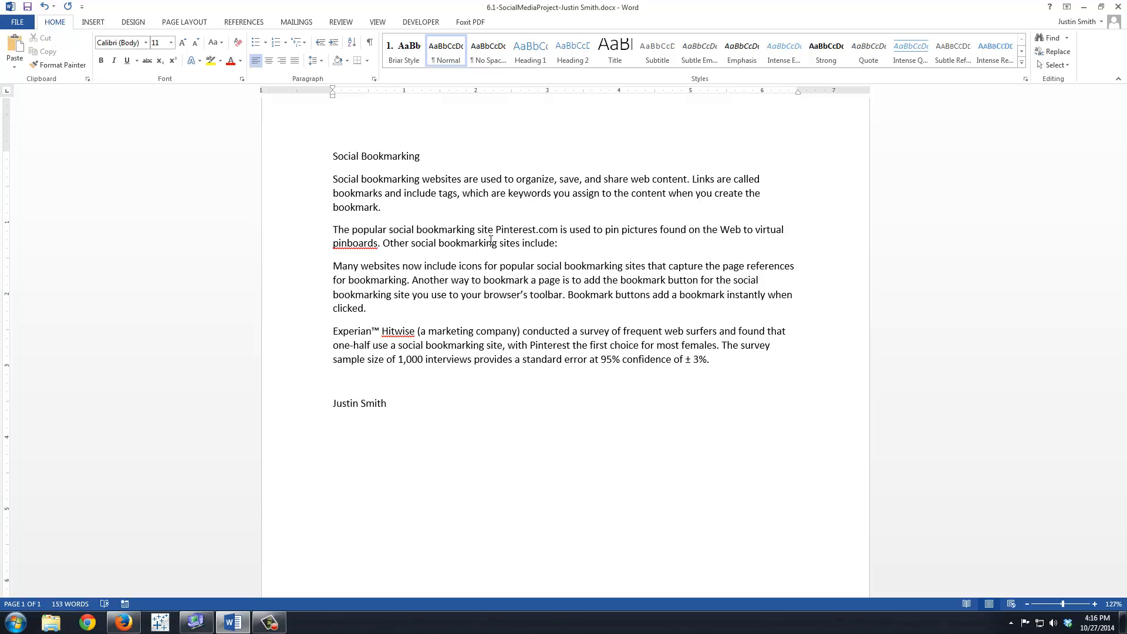
- Start a bulleted list below the Pinterest.com paragraph with "StumbleUpon.com" as its first item
{"action": "key", "text": "Return"}
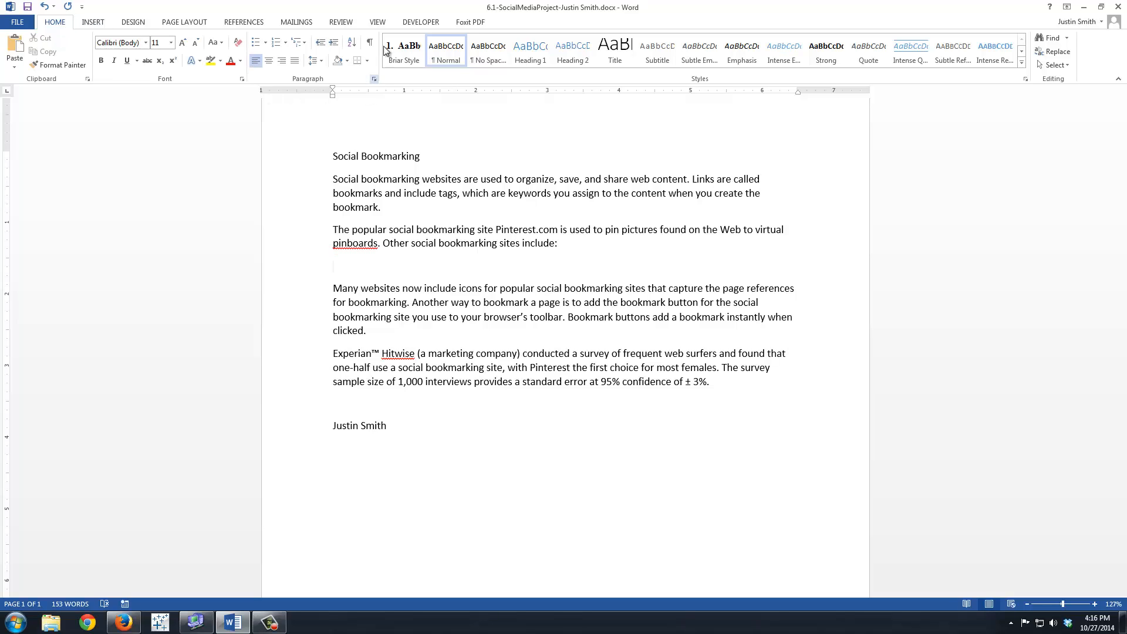
{"action": "left_click", "coordinate": [257, 44]}
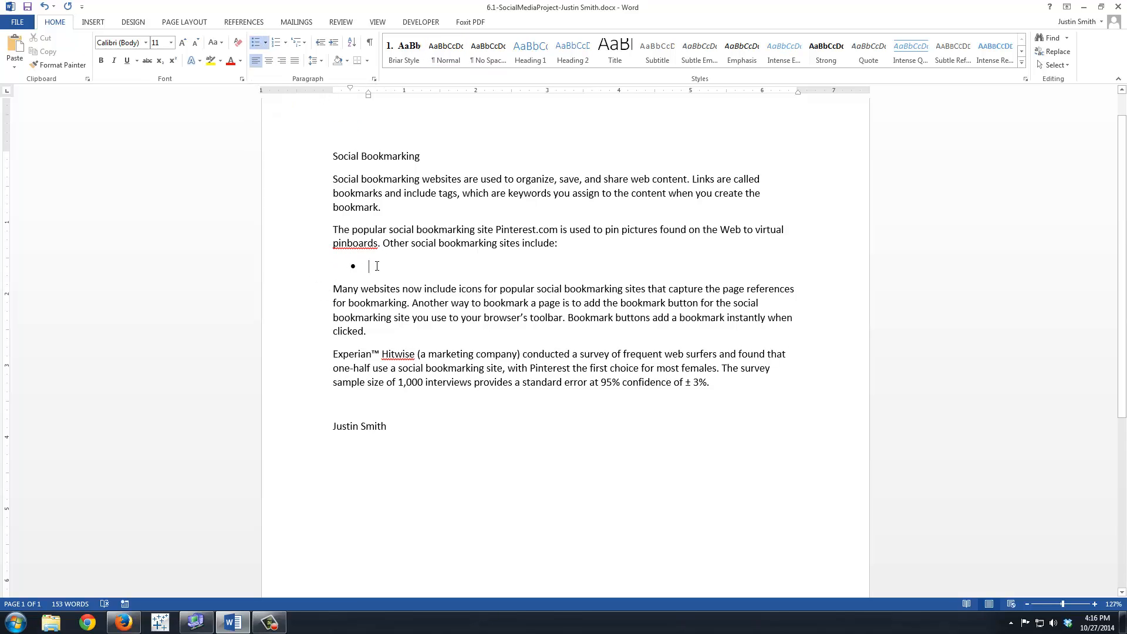
{"action": "type", "text": "StumbleUPon.com"}
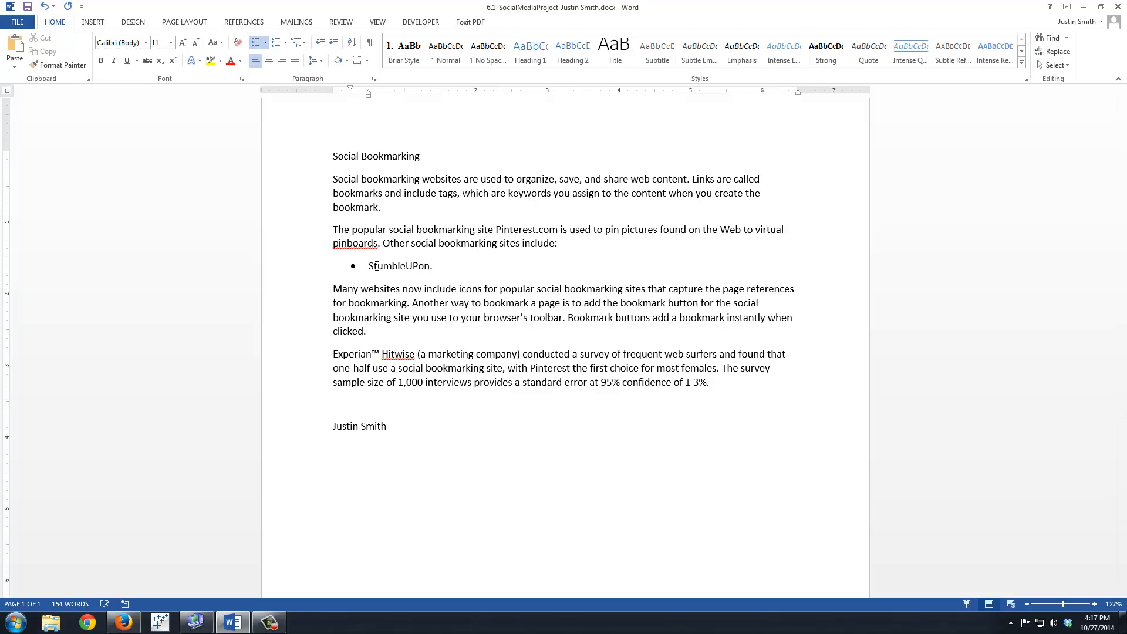
{"action": "key", "text": "BackSpace"}
{"action": "key", "text": "BackSpace"}
{"action": "key", "text": "BackSpace"}
{"action": "key", "text": "BackSpace"}
{"action": "key", "text": "BackSpace"}
{"action": "key", "text": "BackSpace"}
{"action": "key", "text": "BackSpace"}
{"action": "type", "text": "pon.com"}
{"action": "key", "text": "Return"}
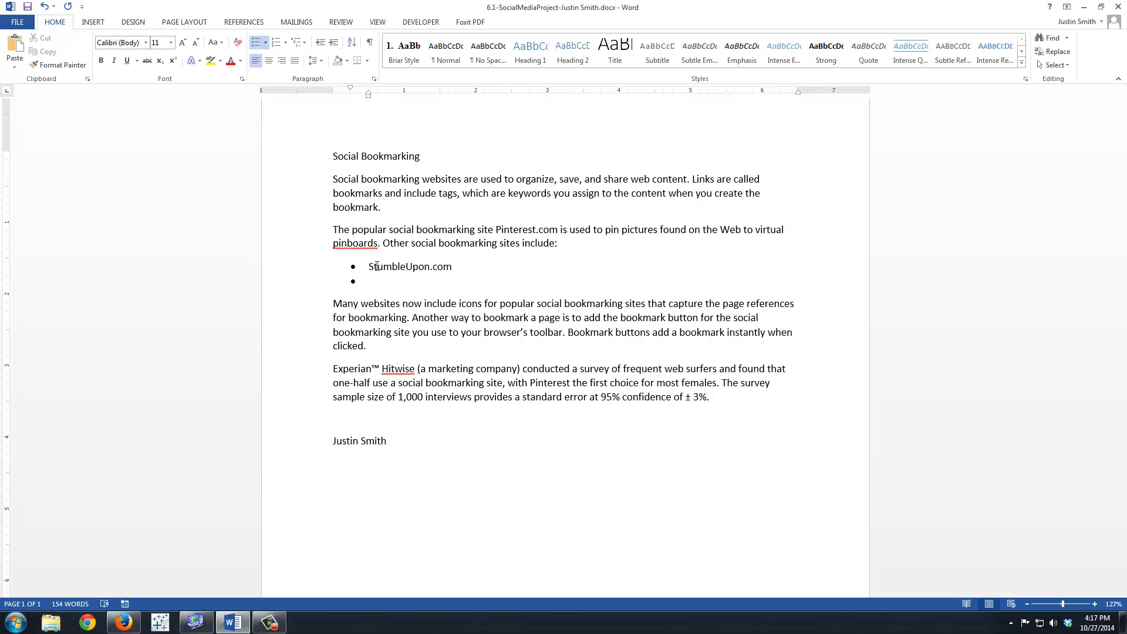
- Add "Delicious.com", "Digg.com" and "Reddit.com" as further items of the bulleted list
{"action": "type", "text": "Delicious.com"}
{"action": "key", "text": "Return"}
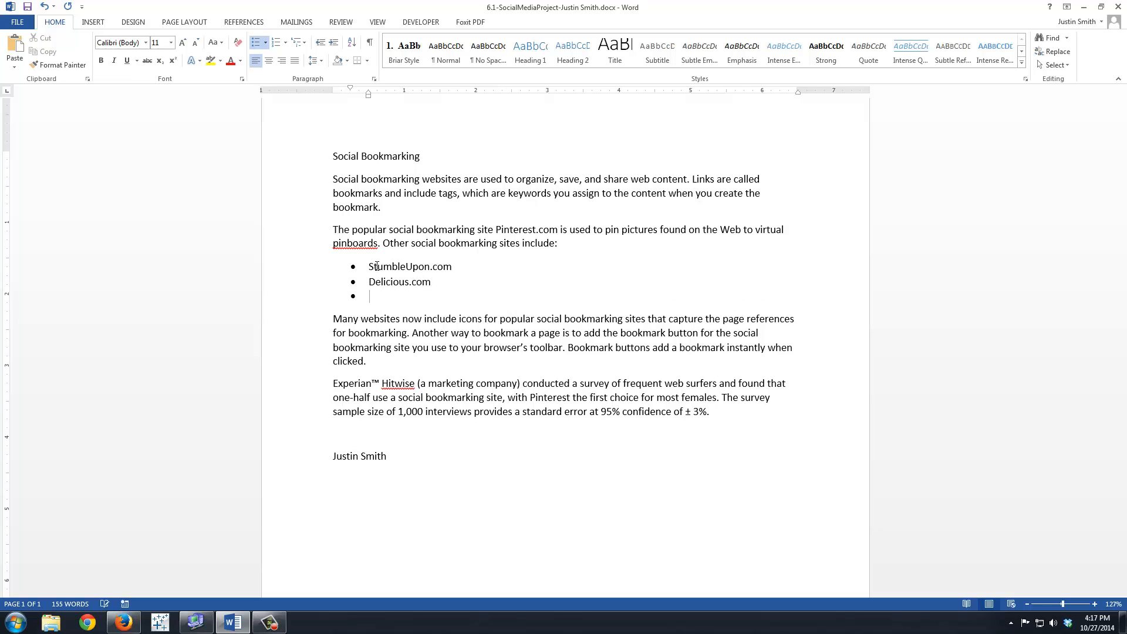
{"action": "type", "text": "Digg.com"}
{"action": "key", "text": "Return"}
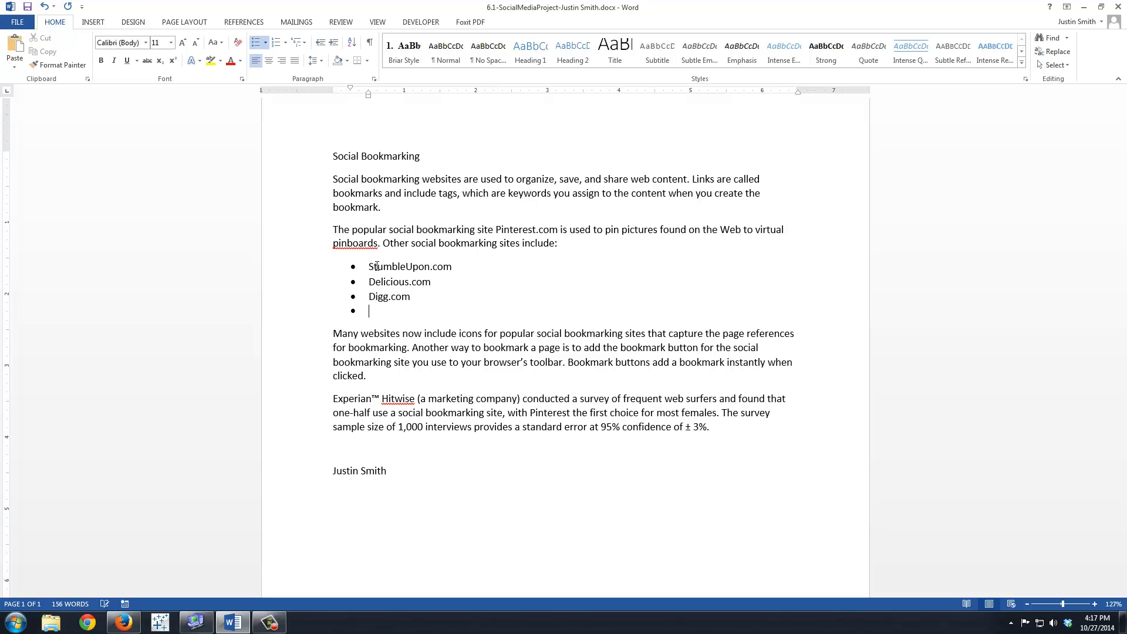
{"action": "type", "text": "Reddit.com"}
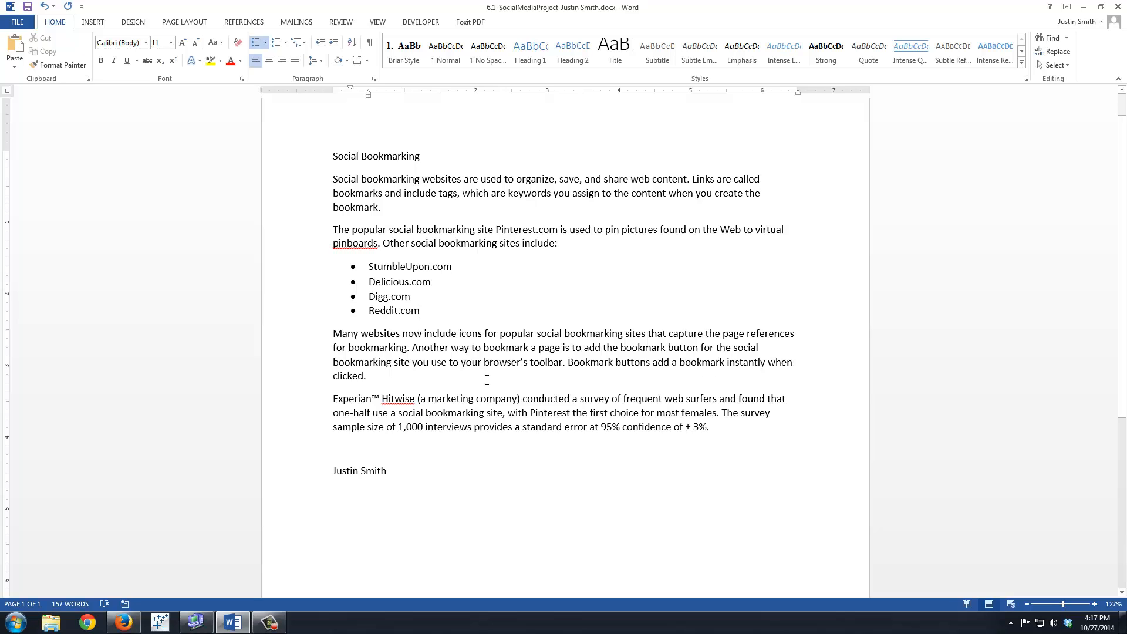
- Add "To add a bookmark button:" at the end of the paragraph beginning "Many websites"
{"action": "left_click", "coordinate": [372, 378]}
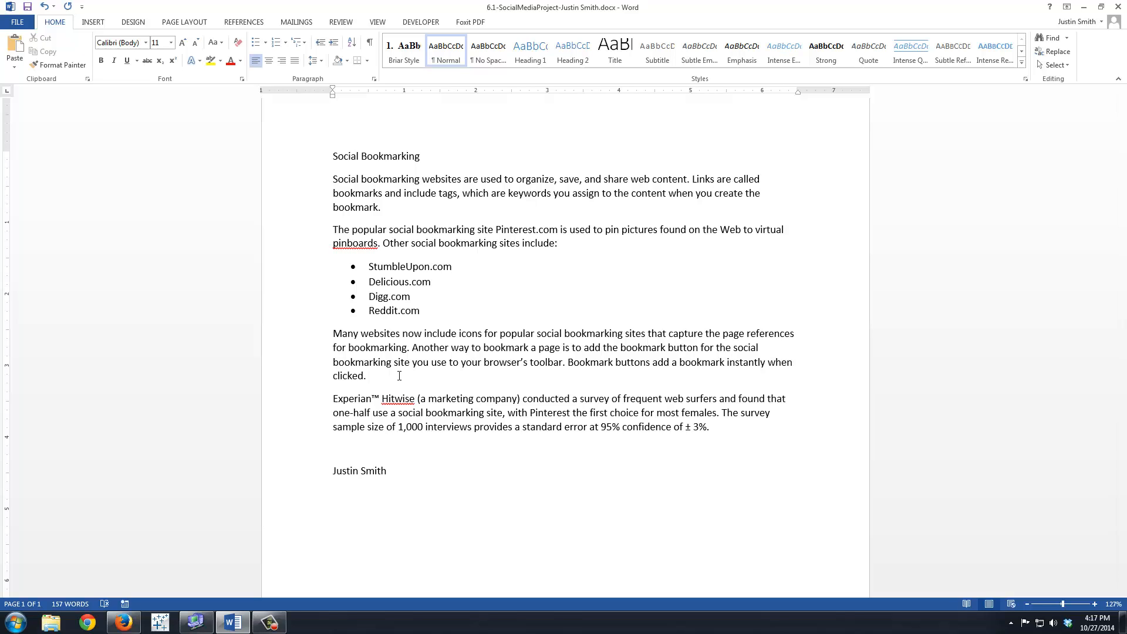
{"action": "type", "text": "To add a bookmark button:"}
- Start a numbered list below that paragraph with the first item "Display the browser's Favorites toolbar."
{"action": "key", "text": "Return"}
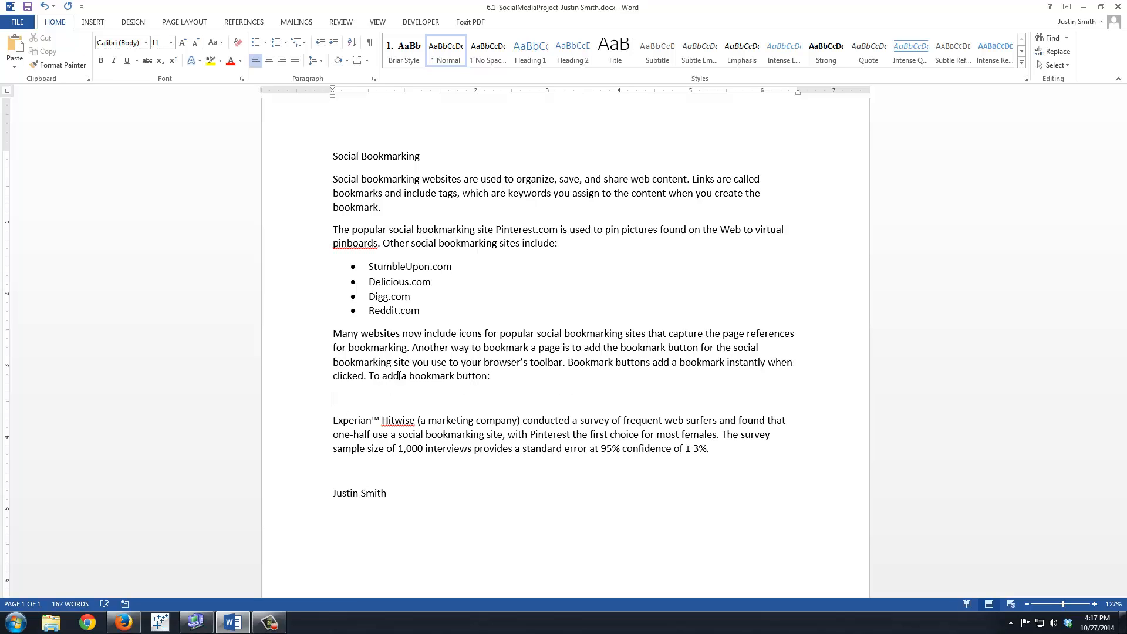
{"action": "left_click", "coordinate": [278, 43]}
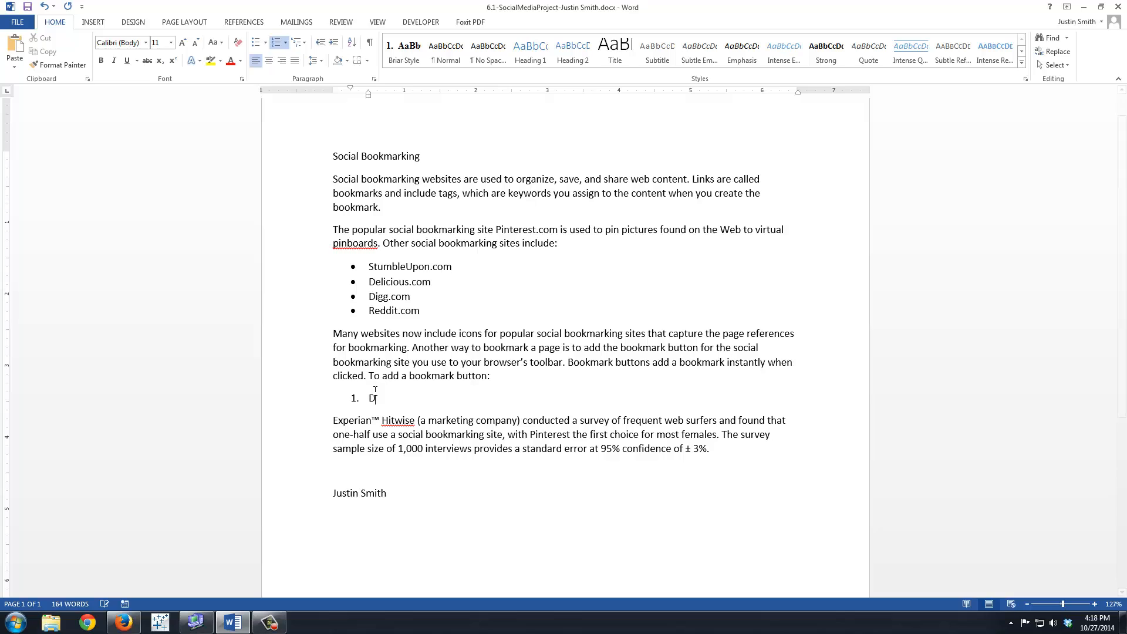
{"action": "type", "text": "Display the"}
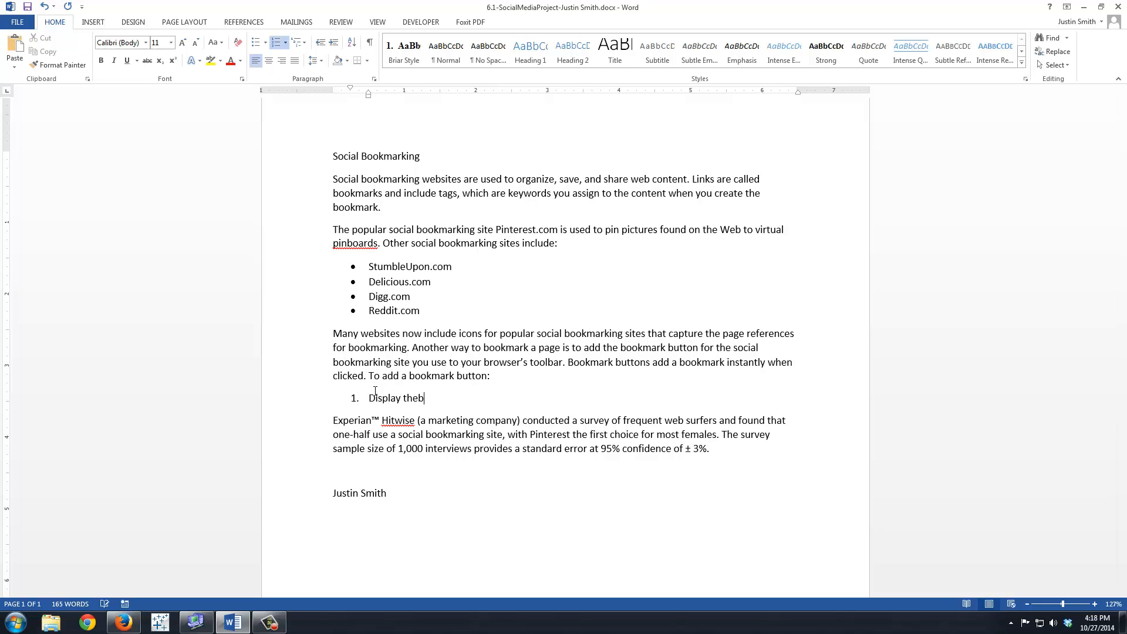
{"action": "type", "text": " brows ser"}
{"action": "key", "text": "BackSpace"}
{"action": "key", "text": "BackSpace"}
{"action": "key", "text": "BackSpace"}
{"action": "type", "text": "ers"}
{"action": "key", "text": "BackSpace"}
{"action": "type", "text": "'s Favoirt"}
{"action": "key", "text": "BackSpace"}
{"action": "key", "text": "BackSpace"}
{"action": "key", "text": "BackSpace"}
{"action": "type", "text": "rites toolbar."}
{"action": "key", "text": "Return"}
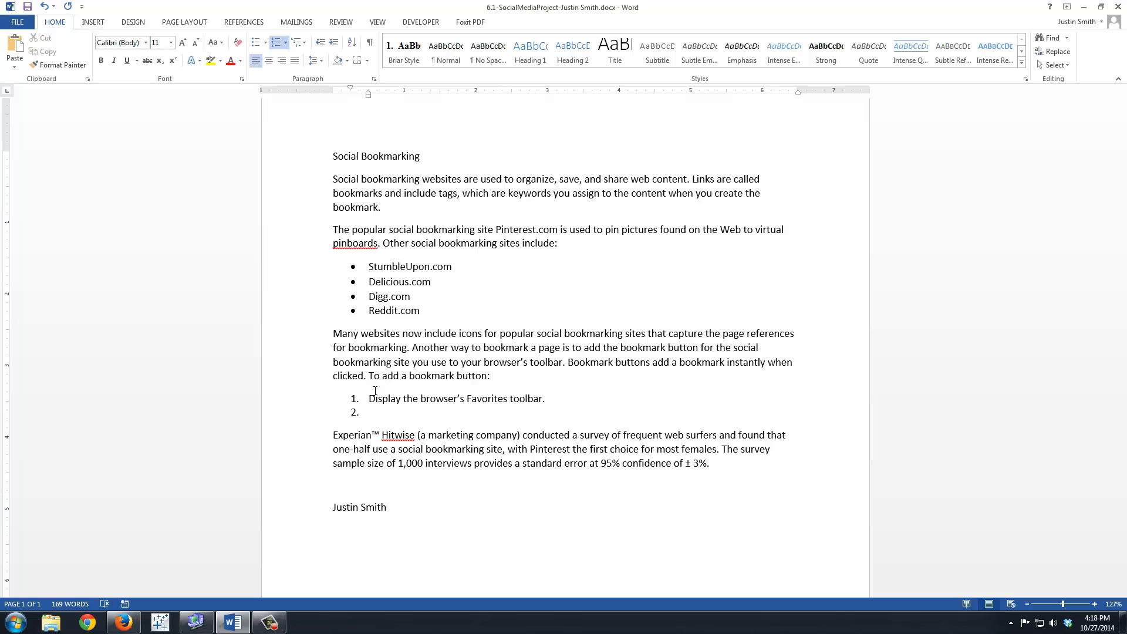
- Write the second numbered item as "Right-click the bookmark button and choose Add to favorites."
{"action": "type", "text": "Right-click th ebookmark button and C"}
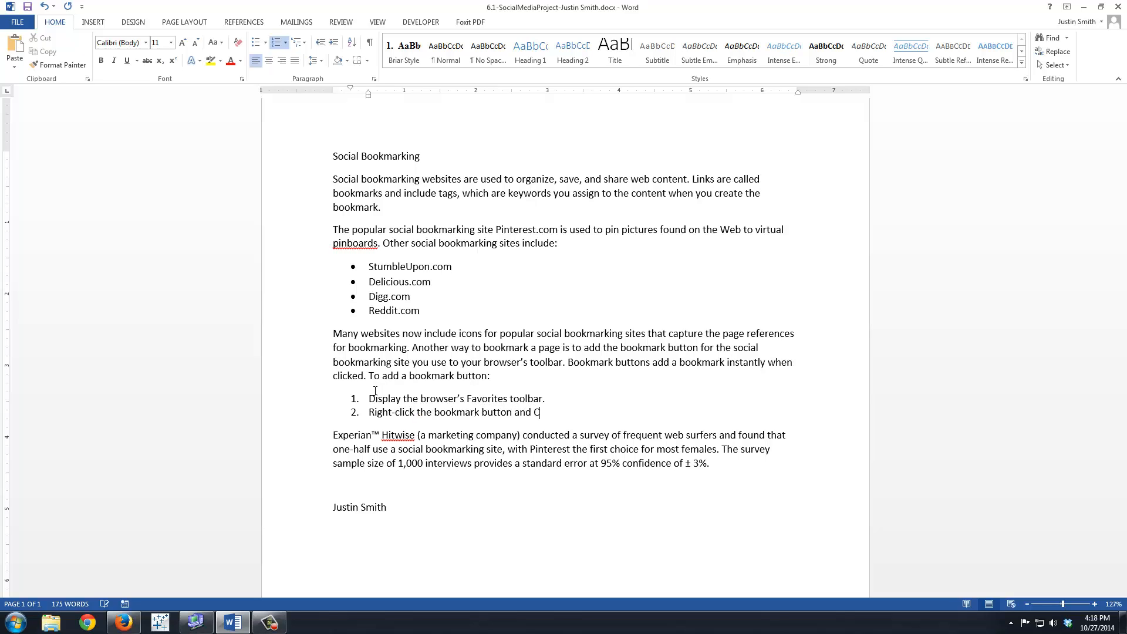
{"action": "key", "text": "BackSpace"}
{"action": "type", "text": "choose Add to favorites."}
- Add a third numbered item reading "Choose Add button at dialog box that appears"
{"action": "key", "text": "Return"}
{"action": "type", "text": "Choose"}
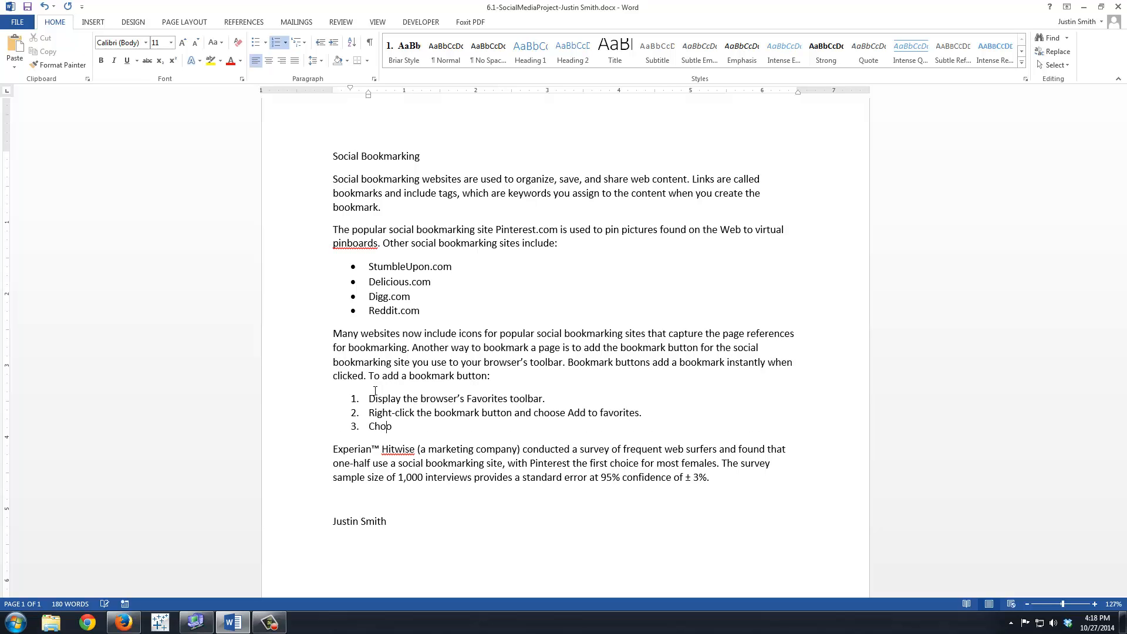
{"action": "type", "text": " Add button at dialog box that appears"}
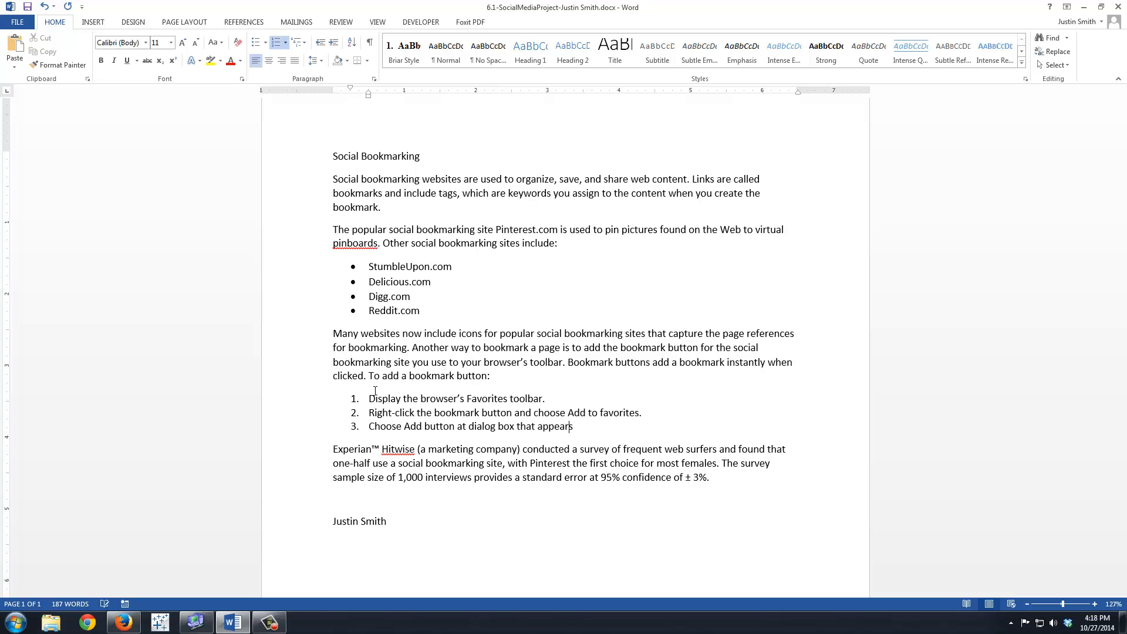